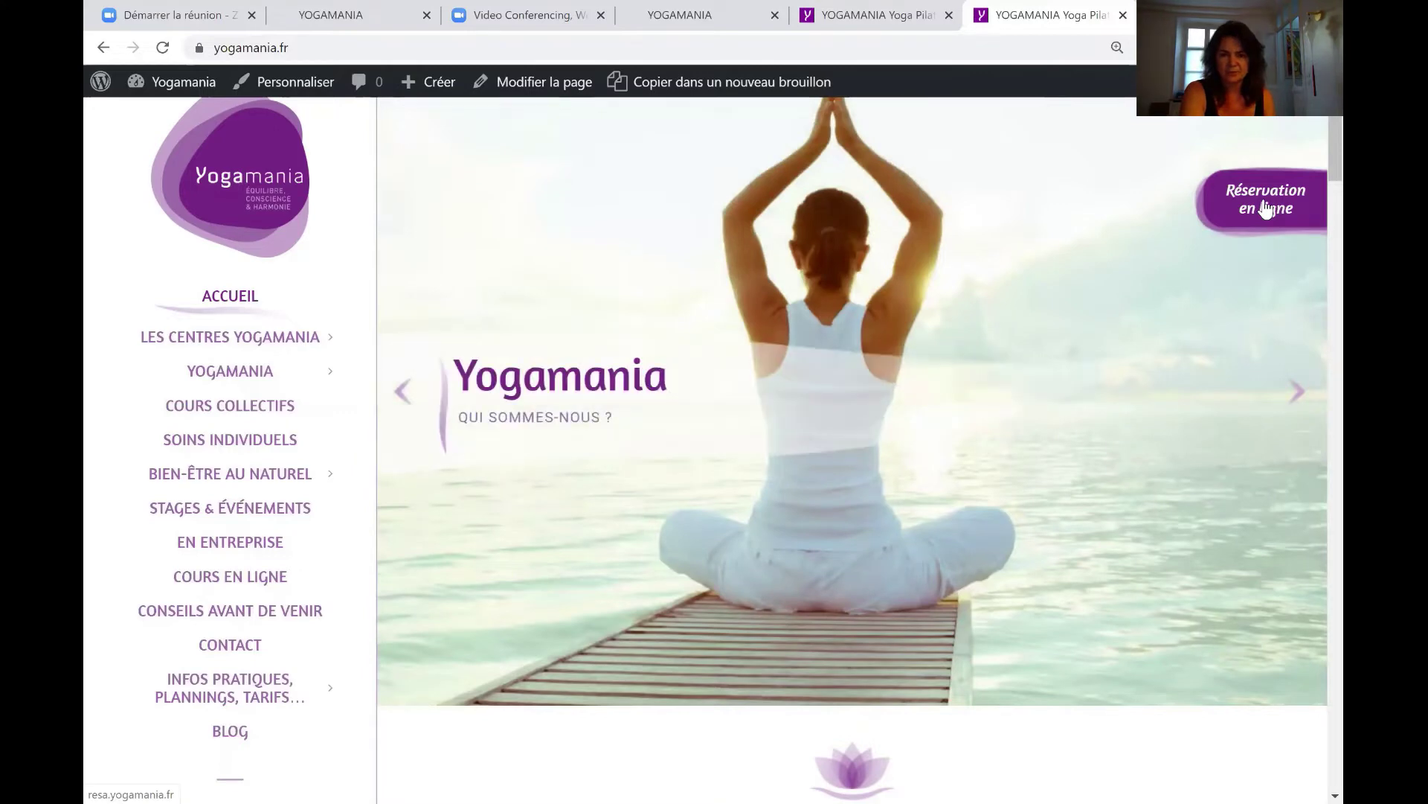
# Open 'Réservation en ligne' from the Yogamania home page to reach the Espace Réservation.
pyautogui.click(1267, 210)
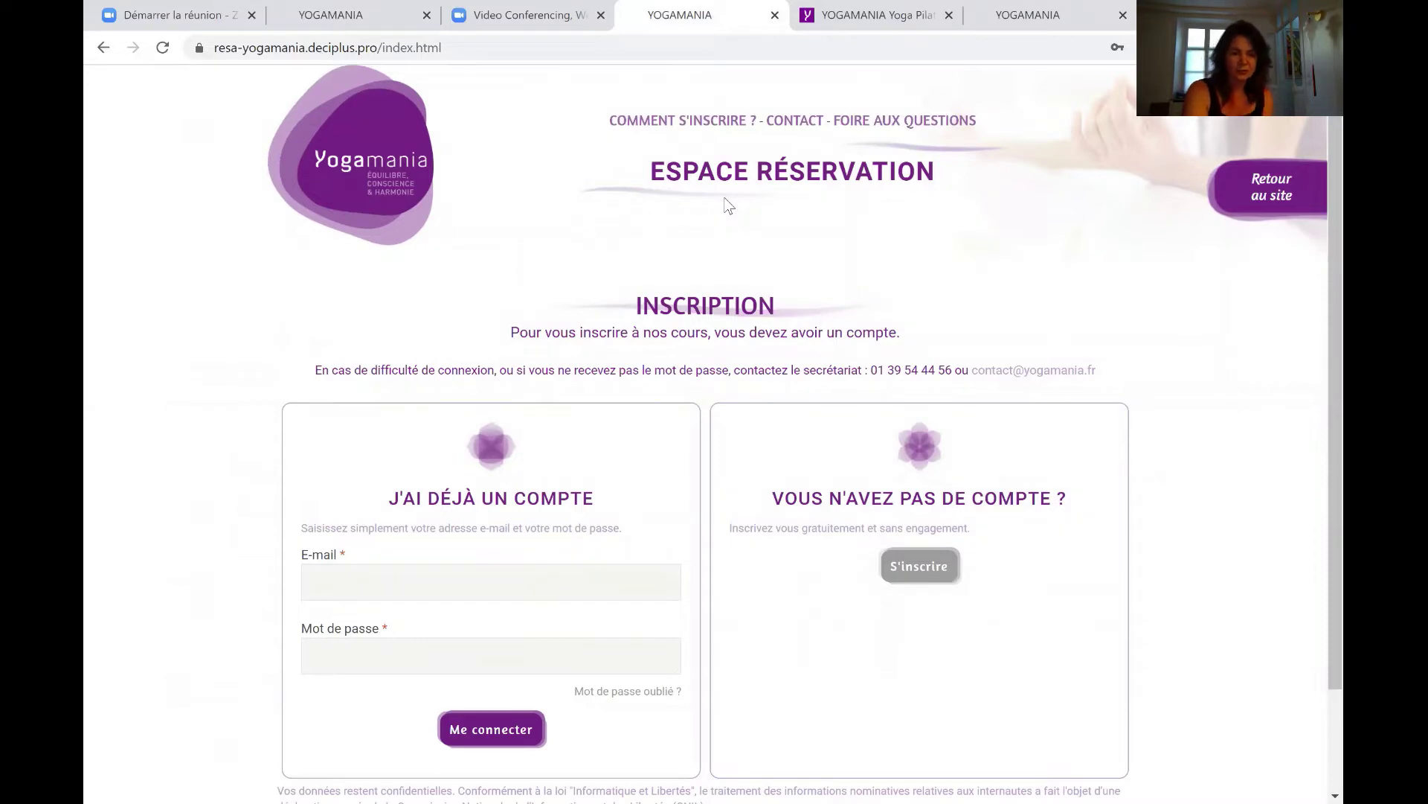
# Sign in to Espace Réservation with the account e-mail and password, skipping saved-login suggestions.
pyautogui.click(320, 581)
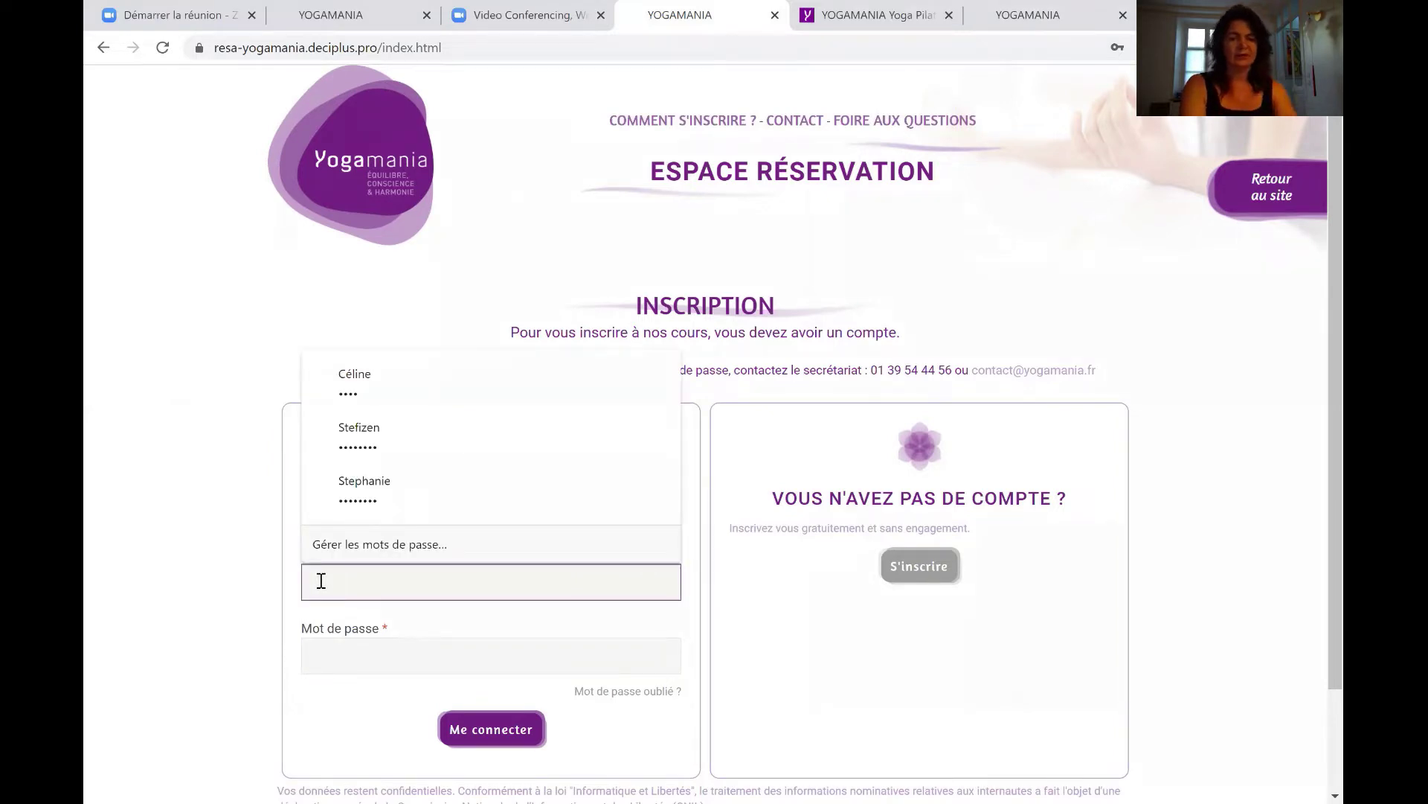
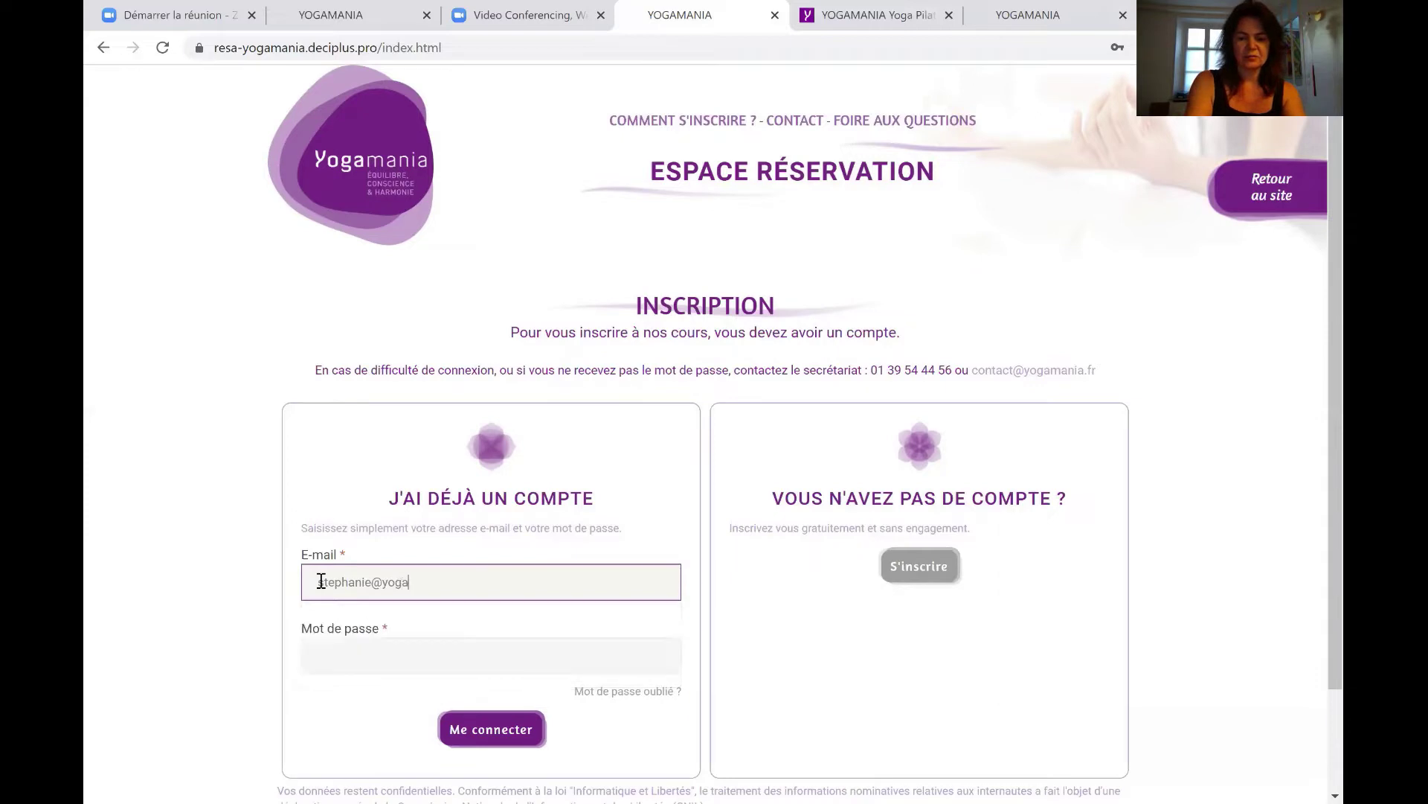
pyautogui.click(204, 579)
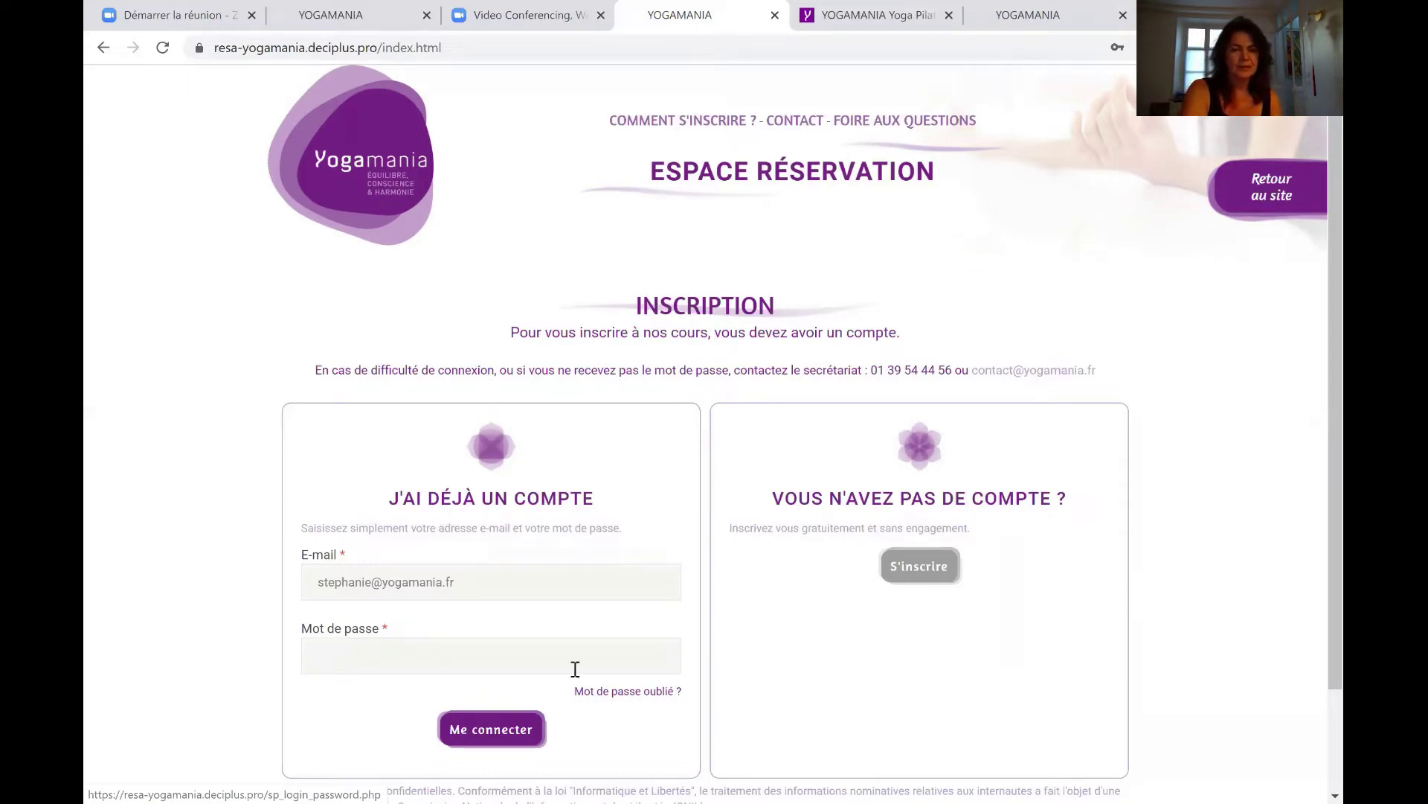
pyautogui.click(459, 658)
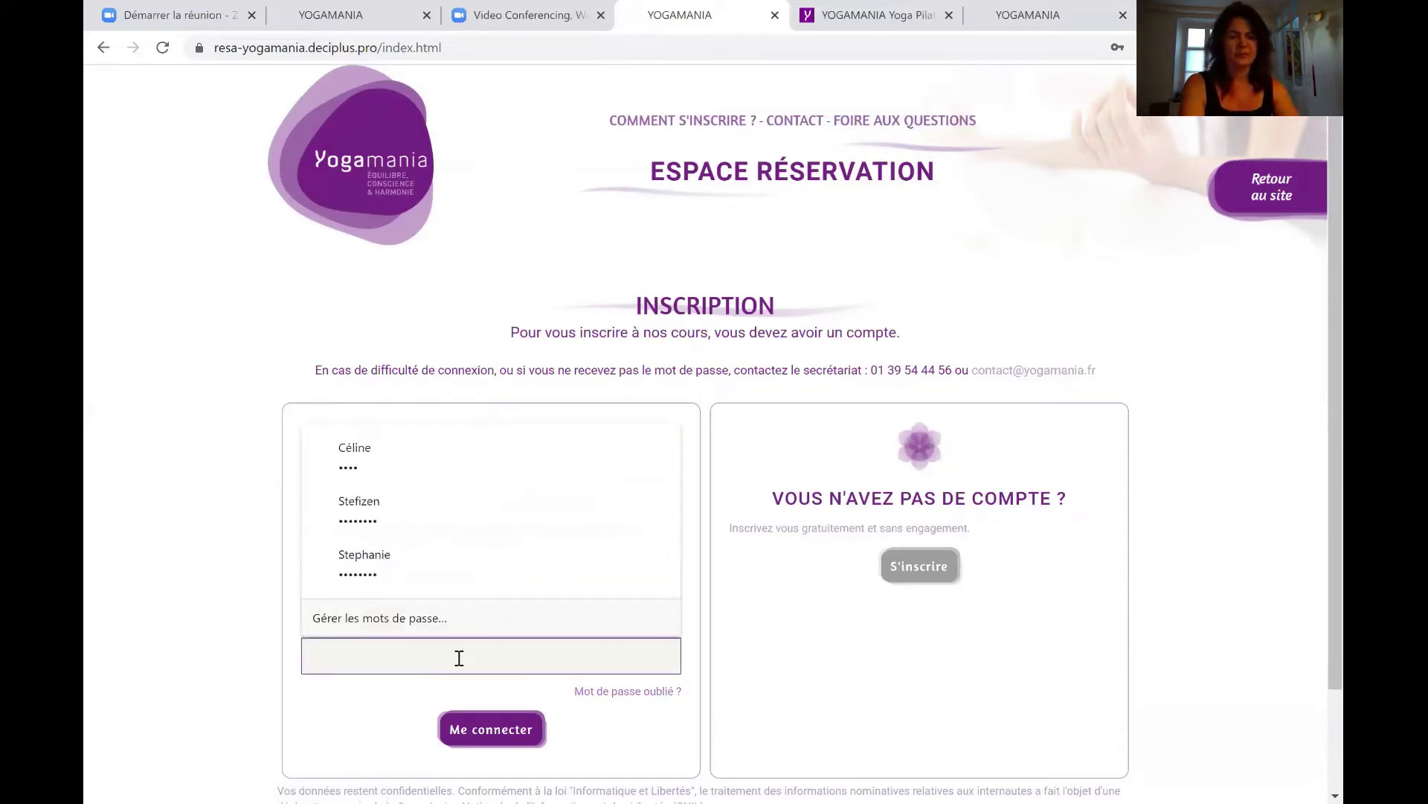
pyautogui.write('•')
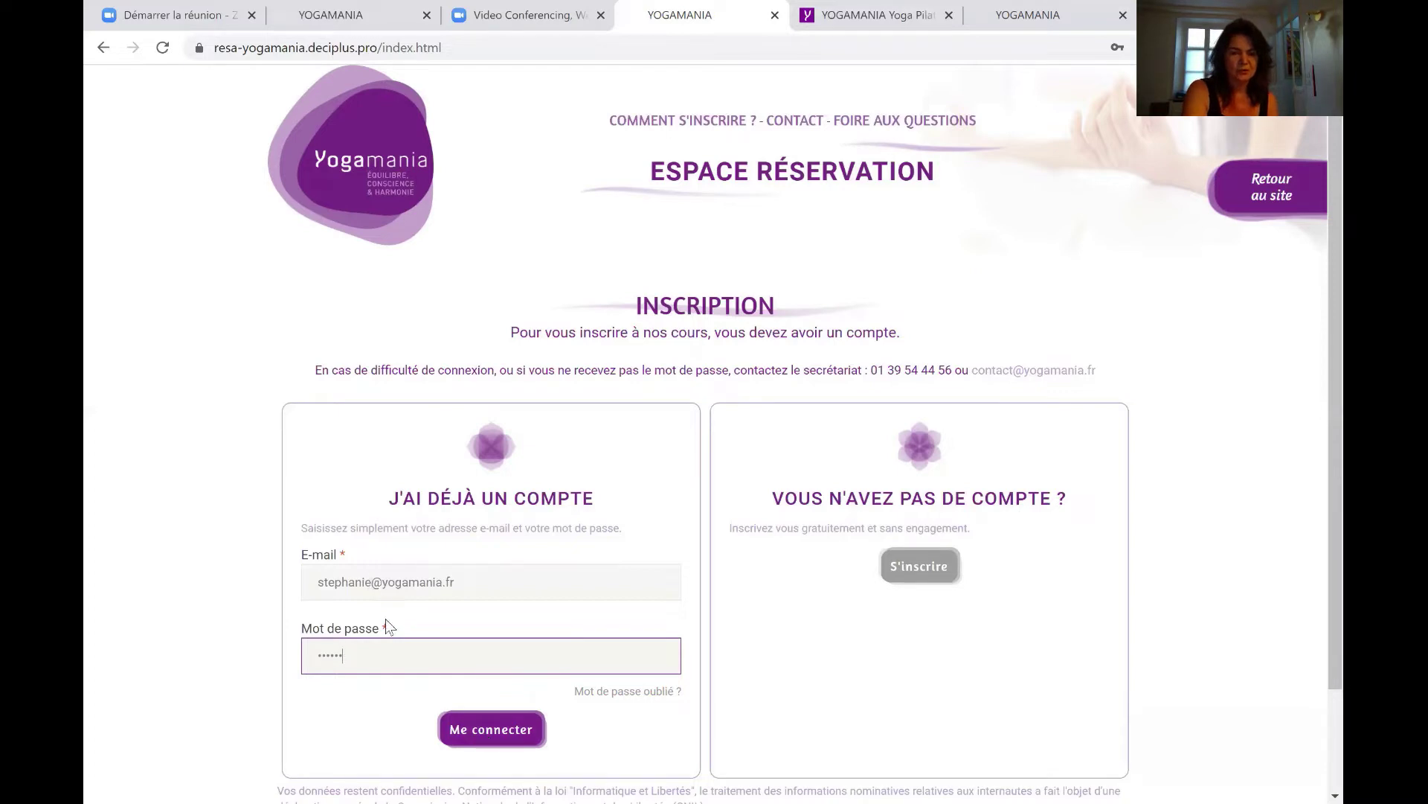
pyautogui.click(489, 731)
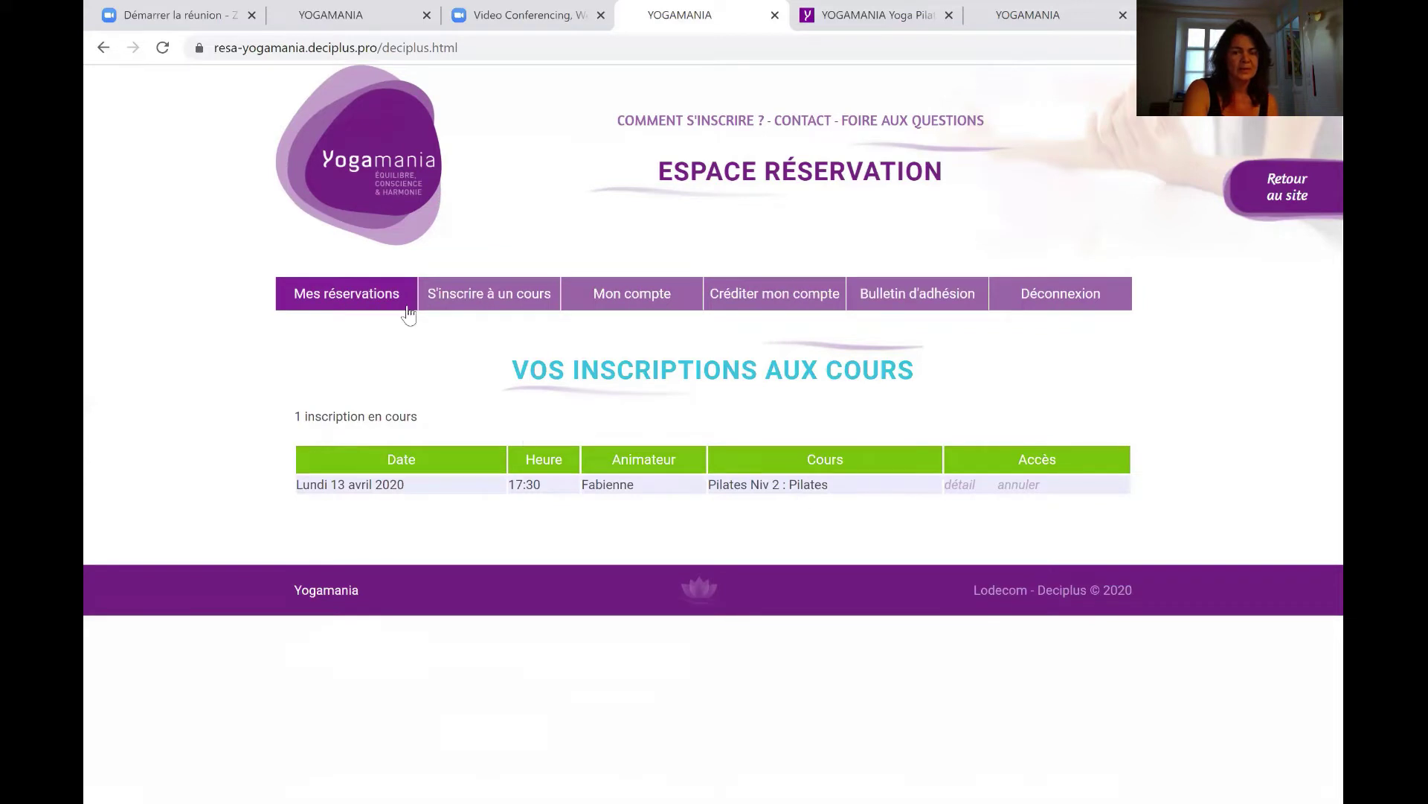
# Go from Mes réservations to the 'S'inscrire à un cours' class booking page.
pyautogui.click(482, 296)
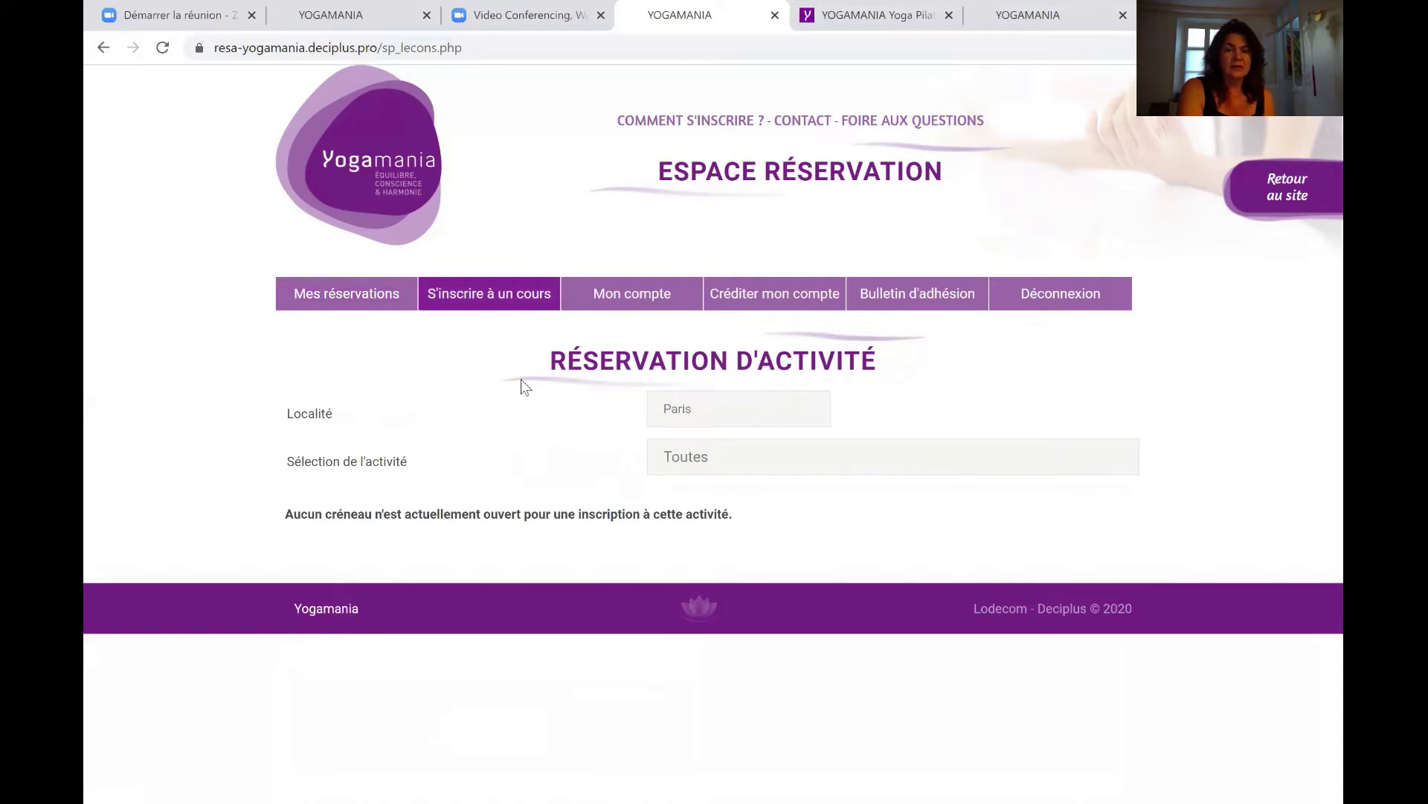
# Switch the Localité to Versailles to list its open class slots.
pyautogui.click(717, 415)
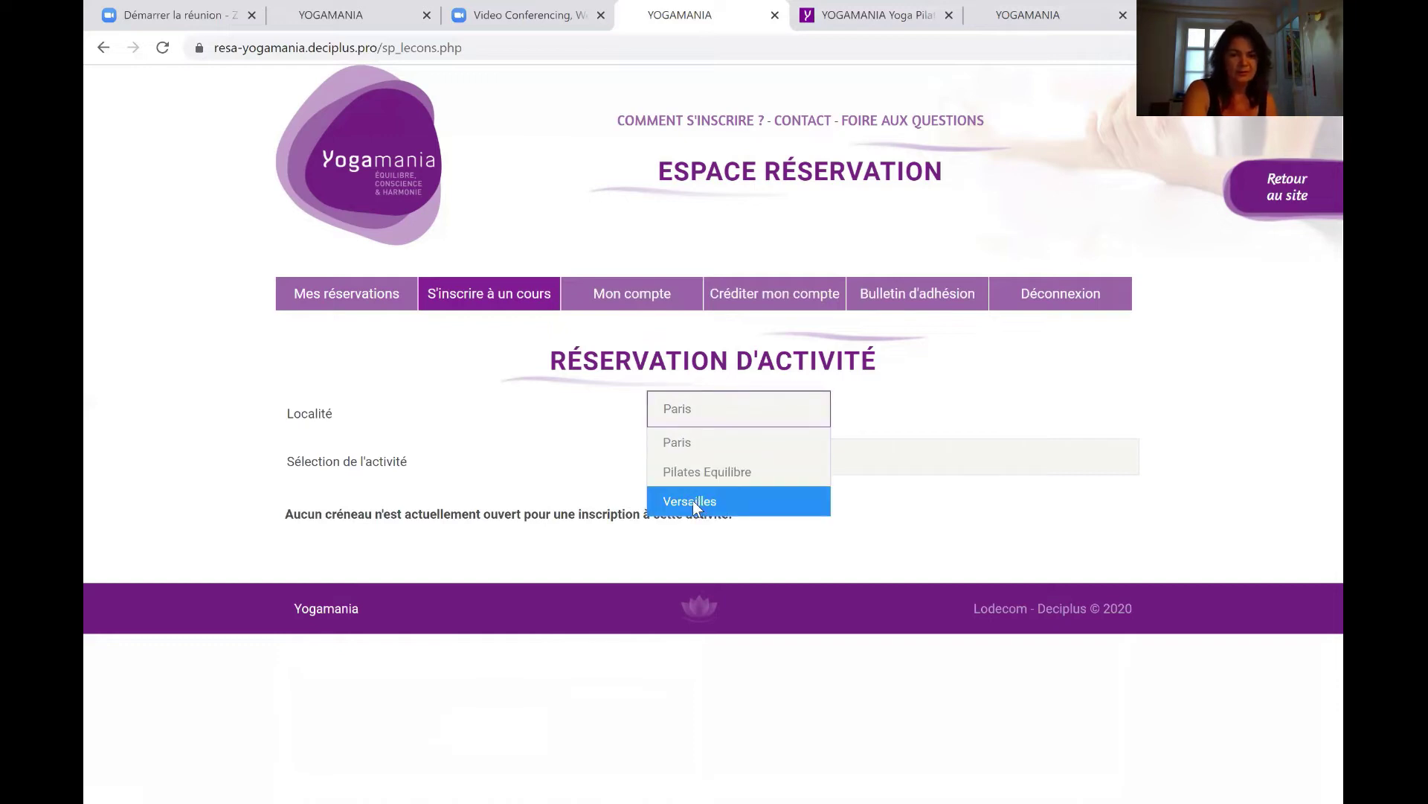
pyautogui.click(693, 500)
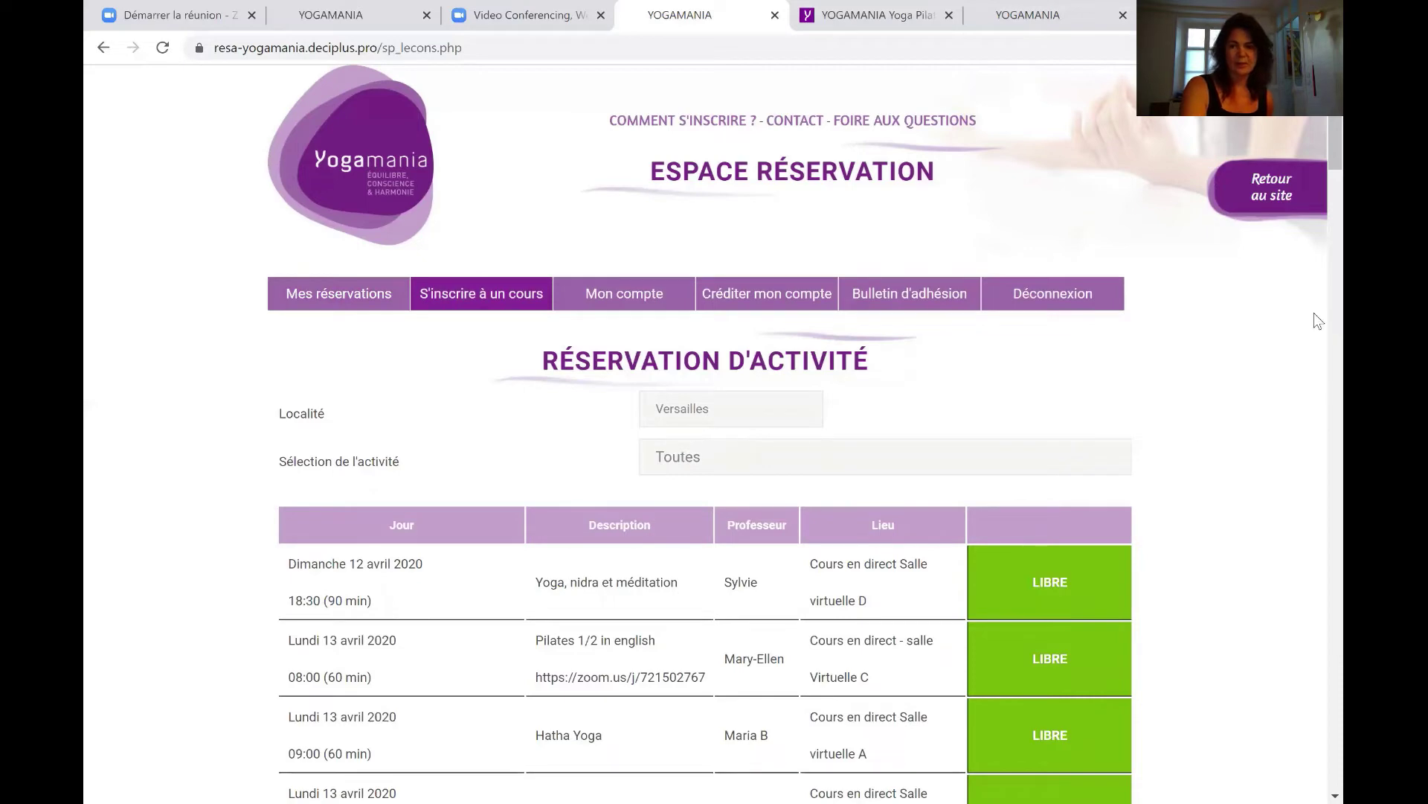
# Keep the activity filter on Toutes and scroll the Versailles schedule down to Mardi 14 avril.
pyautogui.scroll(-3, 1317, 194)
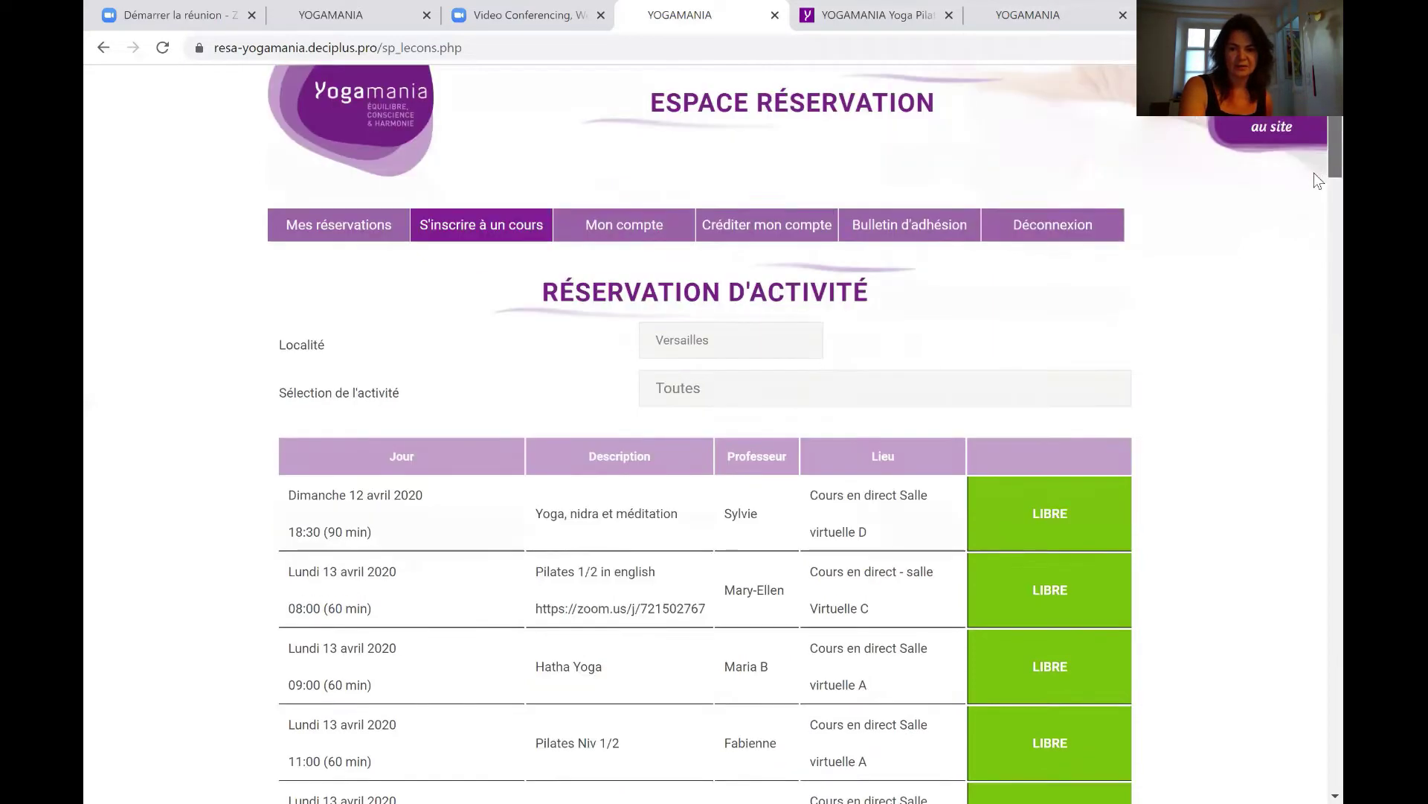
pyautogui.scroll(-5, 1317, 216)
pyautogui.scroll(6, 1317, 224)
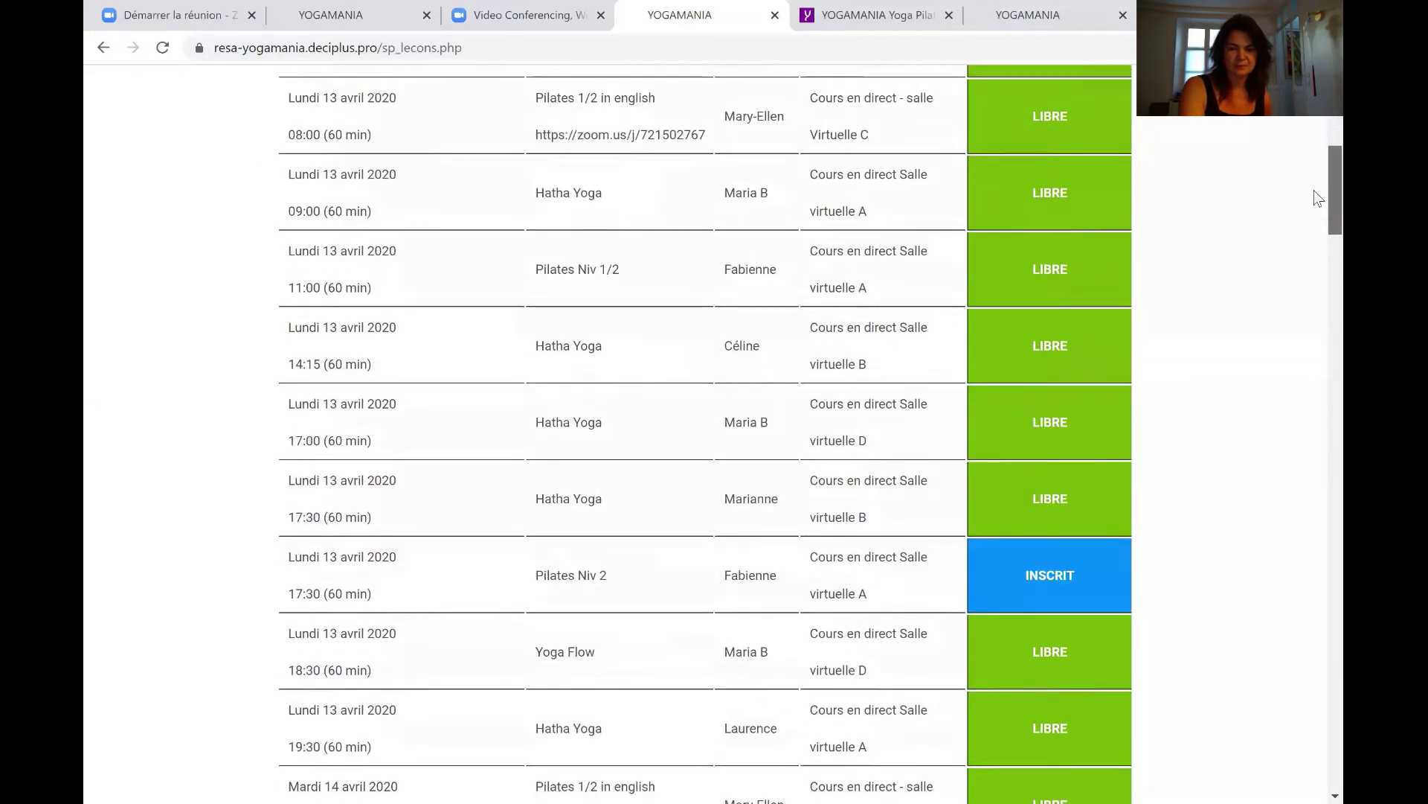
pyautogui.moveTo(1314, 157); pyautogui.dragTo(1312, 159)
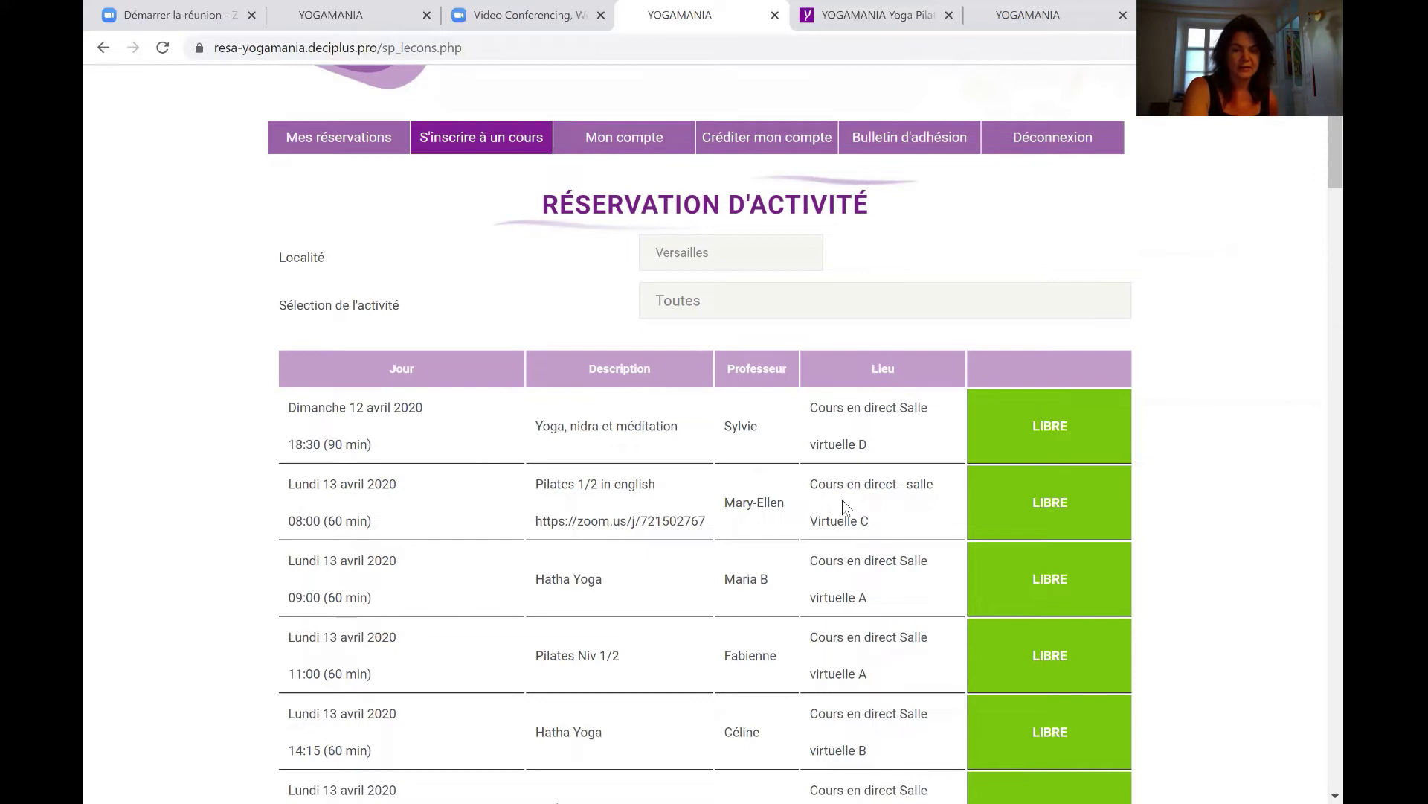
pyautogui.click(730, 300)
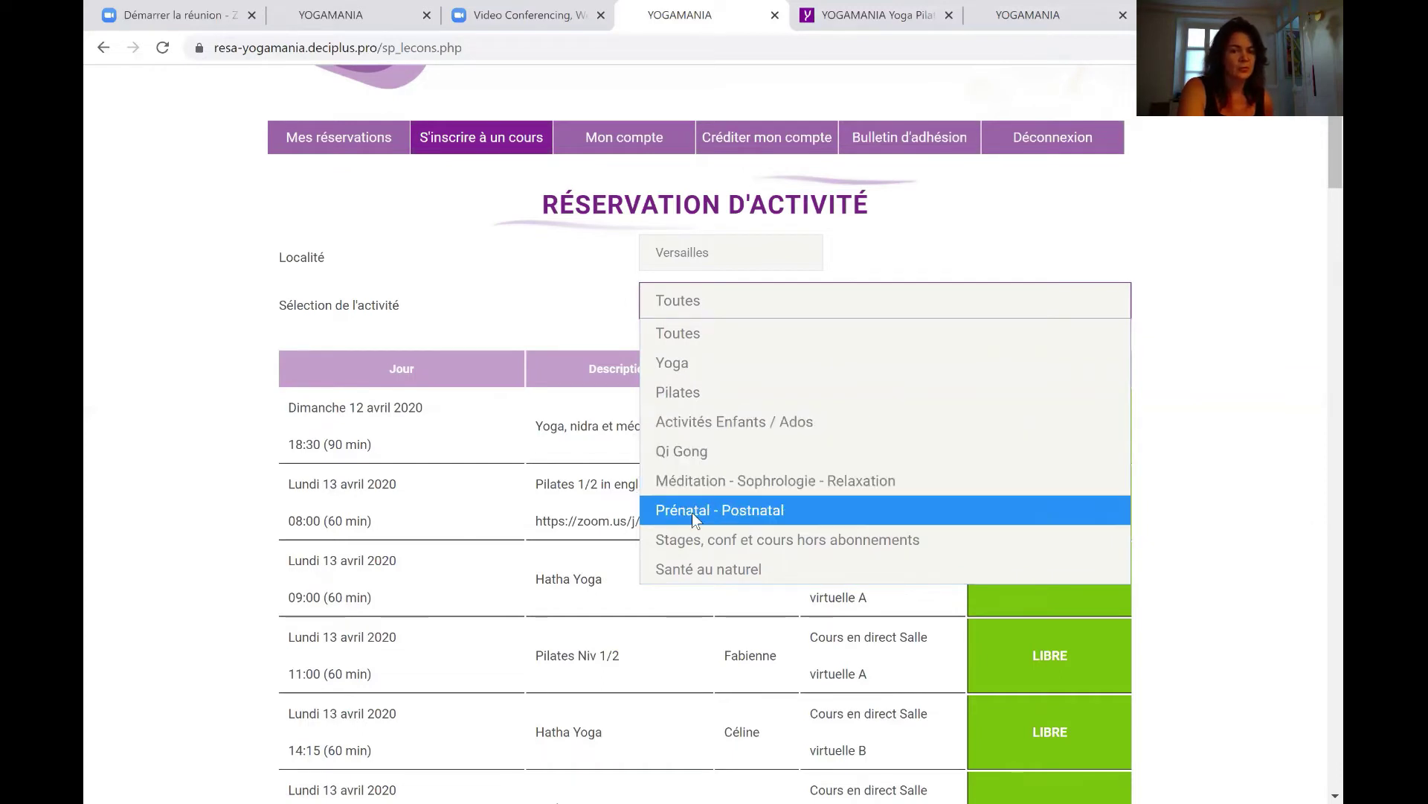
pyautogui.click(503, 308)
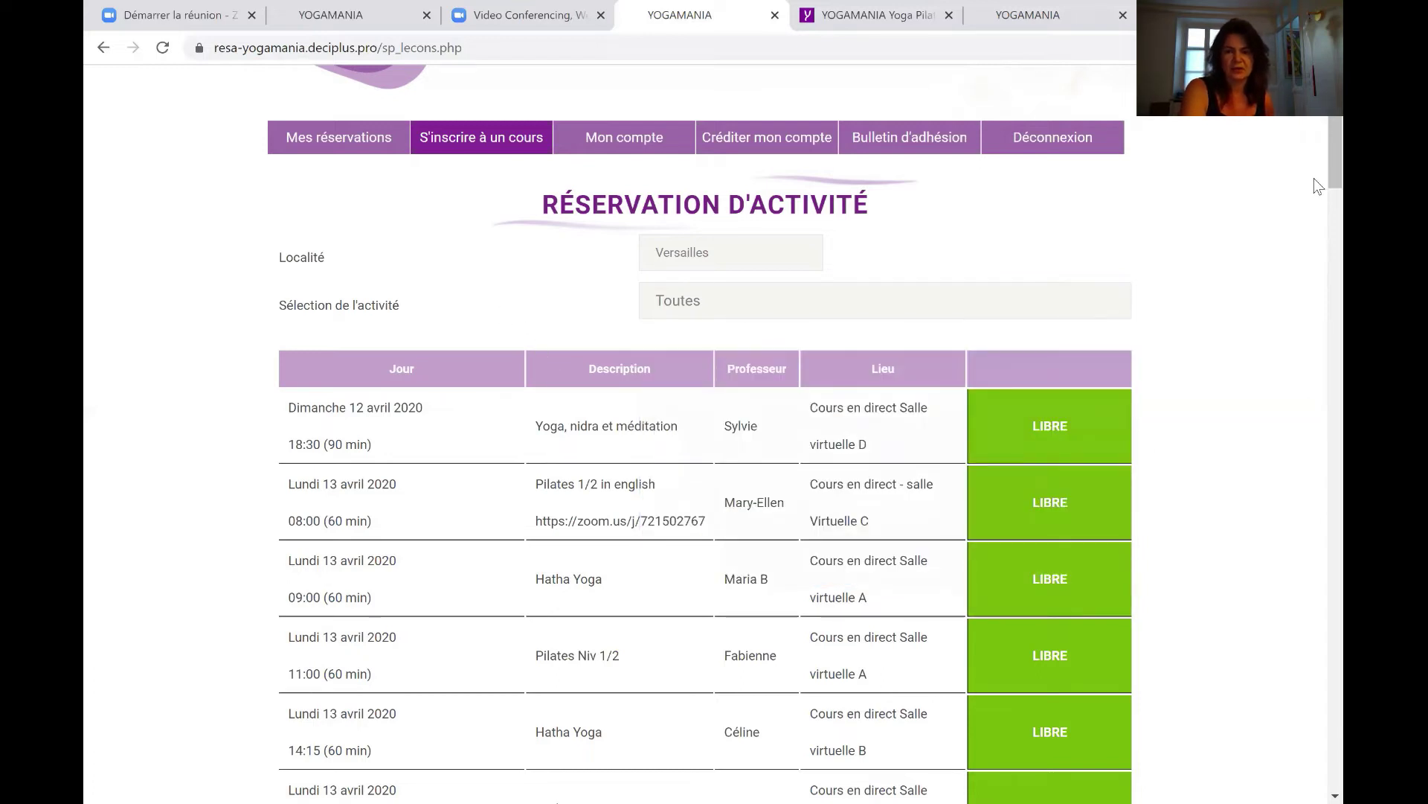
pyautogui.scroll(-10, 1313, 223)
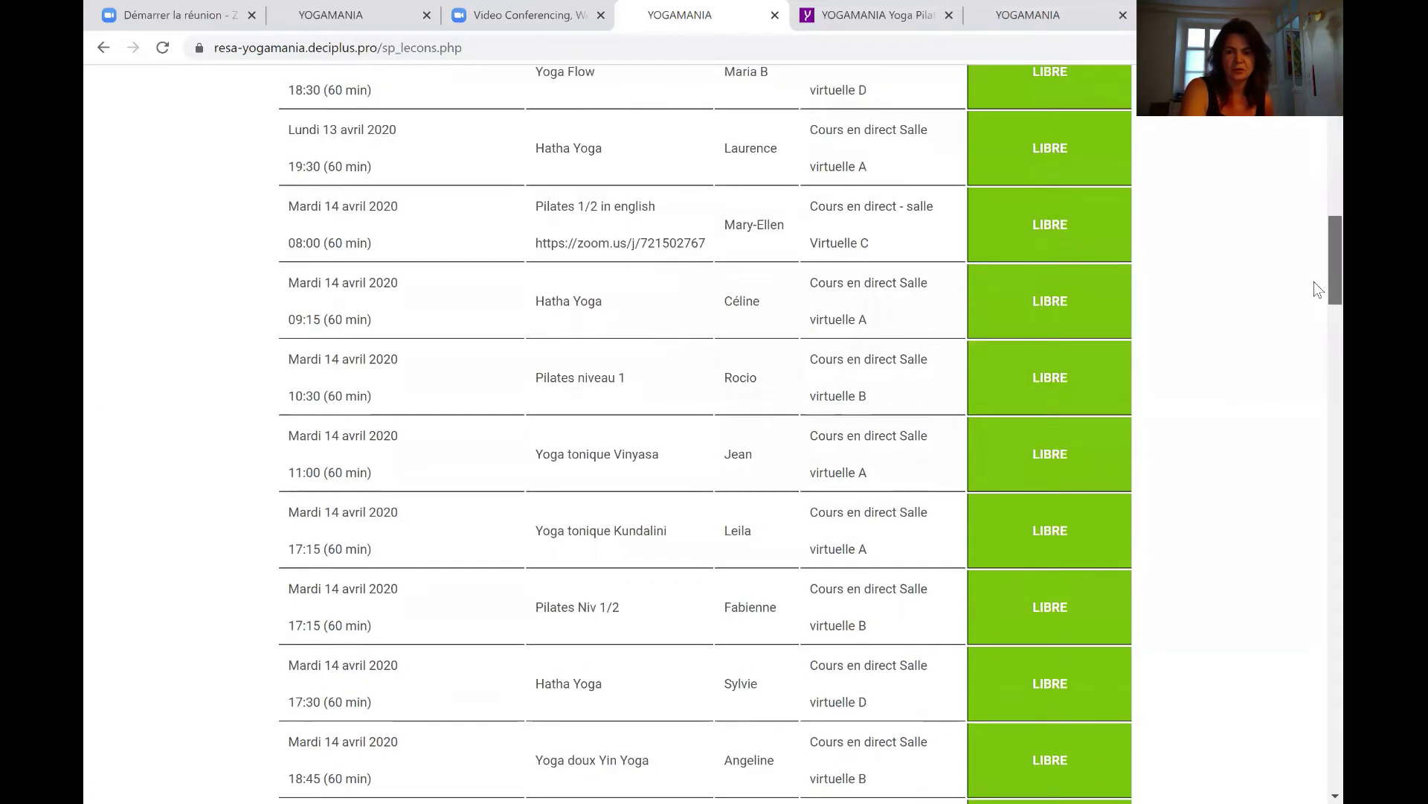
# Reserve the Mardi 14 avril 10:30 Pilates niveau 1 slot and view Mes réservations.
pyautogui.click(1049, 372)
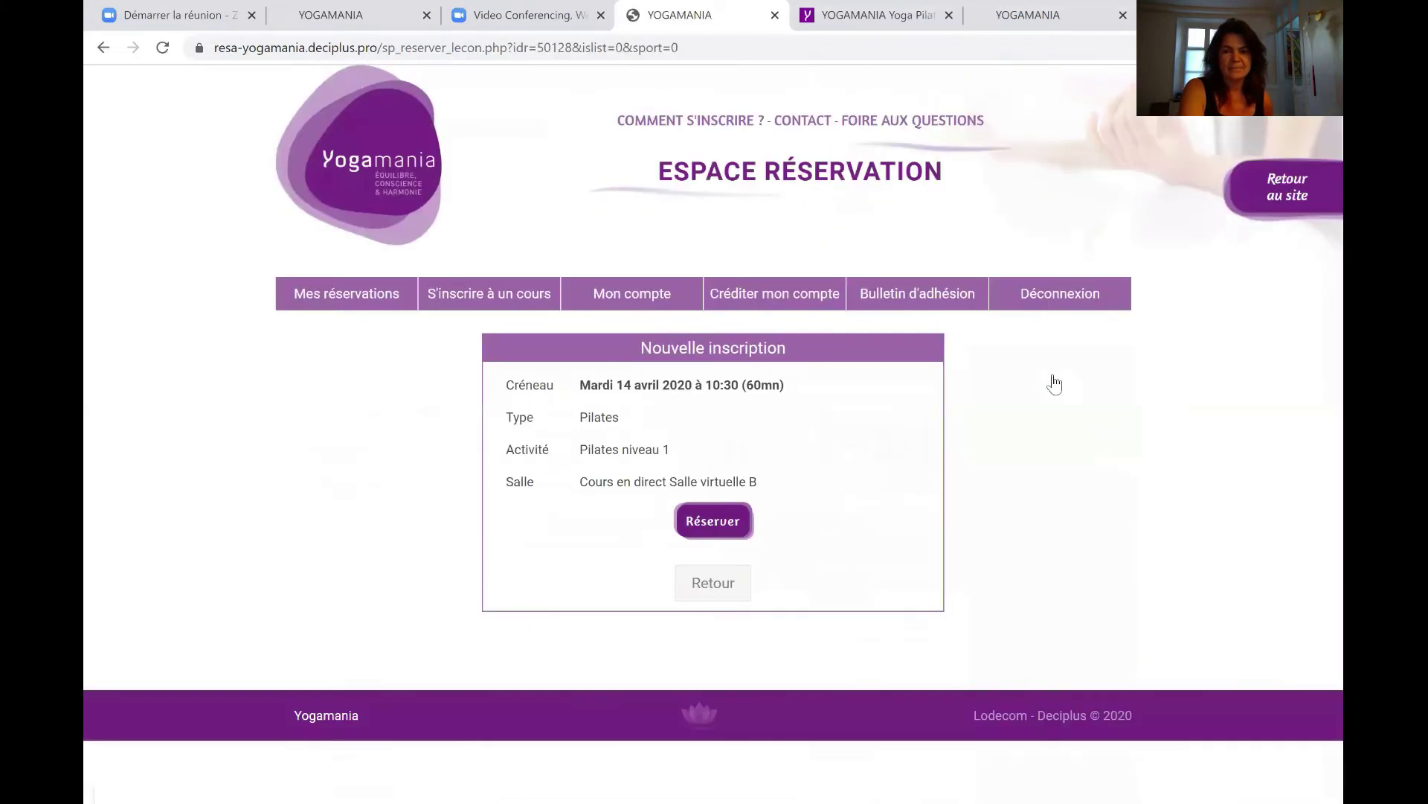
pyautogui.click(714, 523)
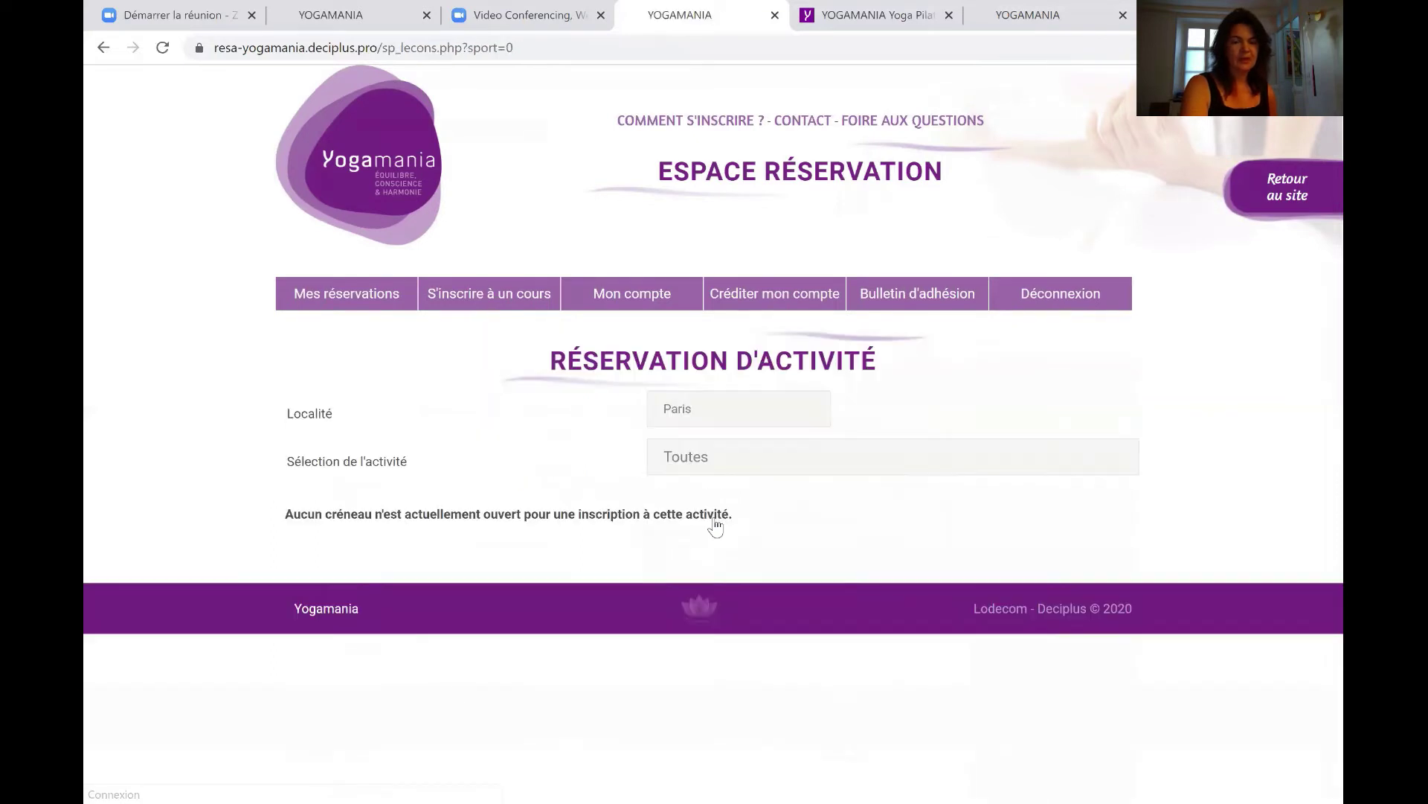
pyautogui.click(353, 307)
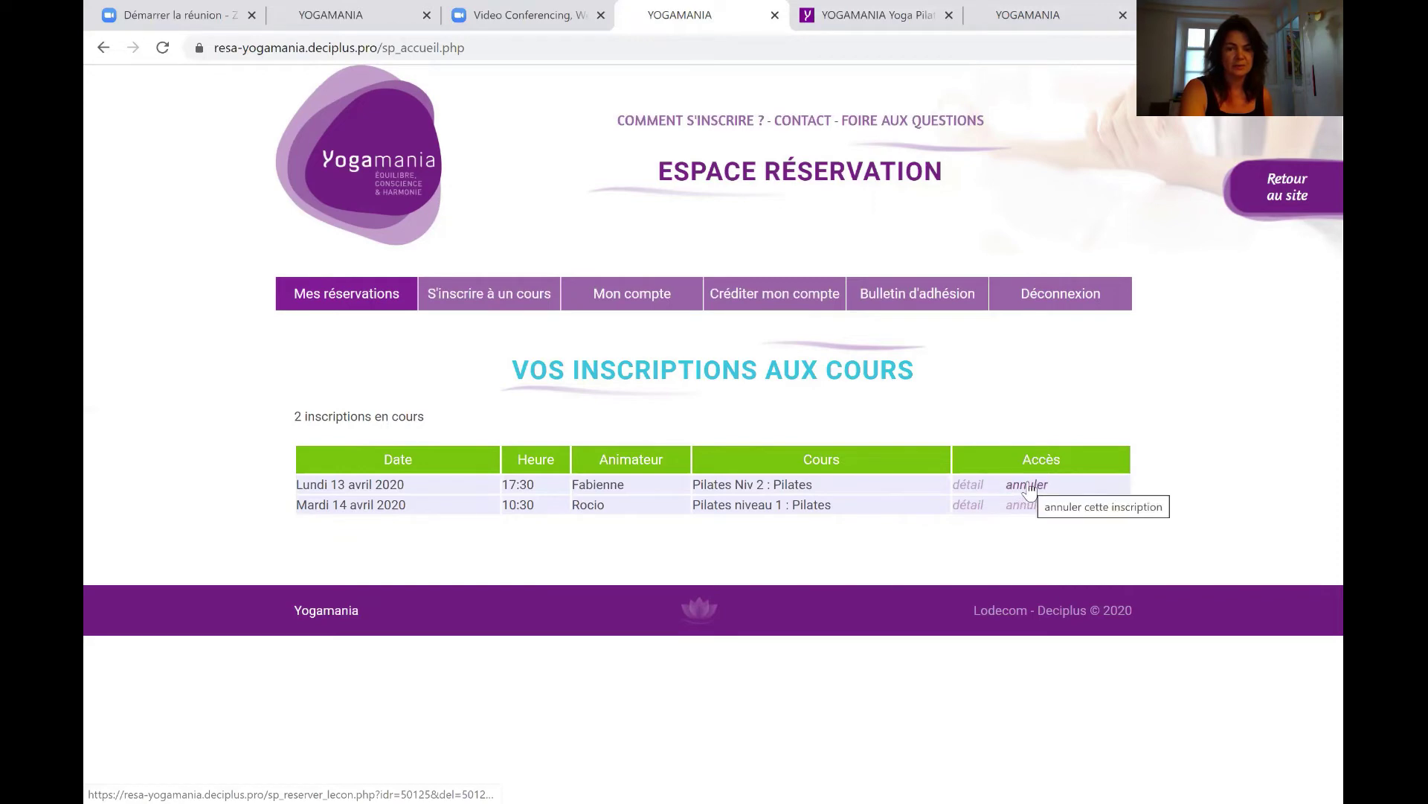
# Cancel the Lundi 13 avril 17:30 Pilates Niv 2 reservation.
pyautogui.click(1029, 484)
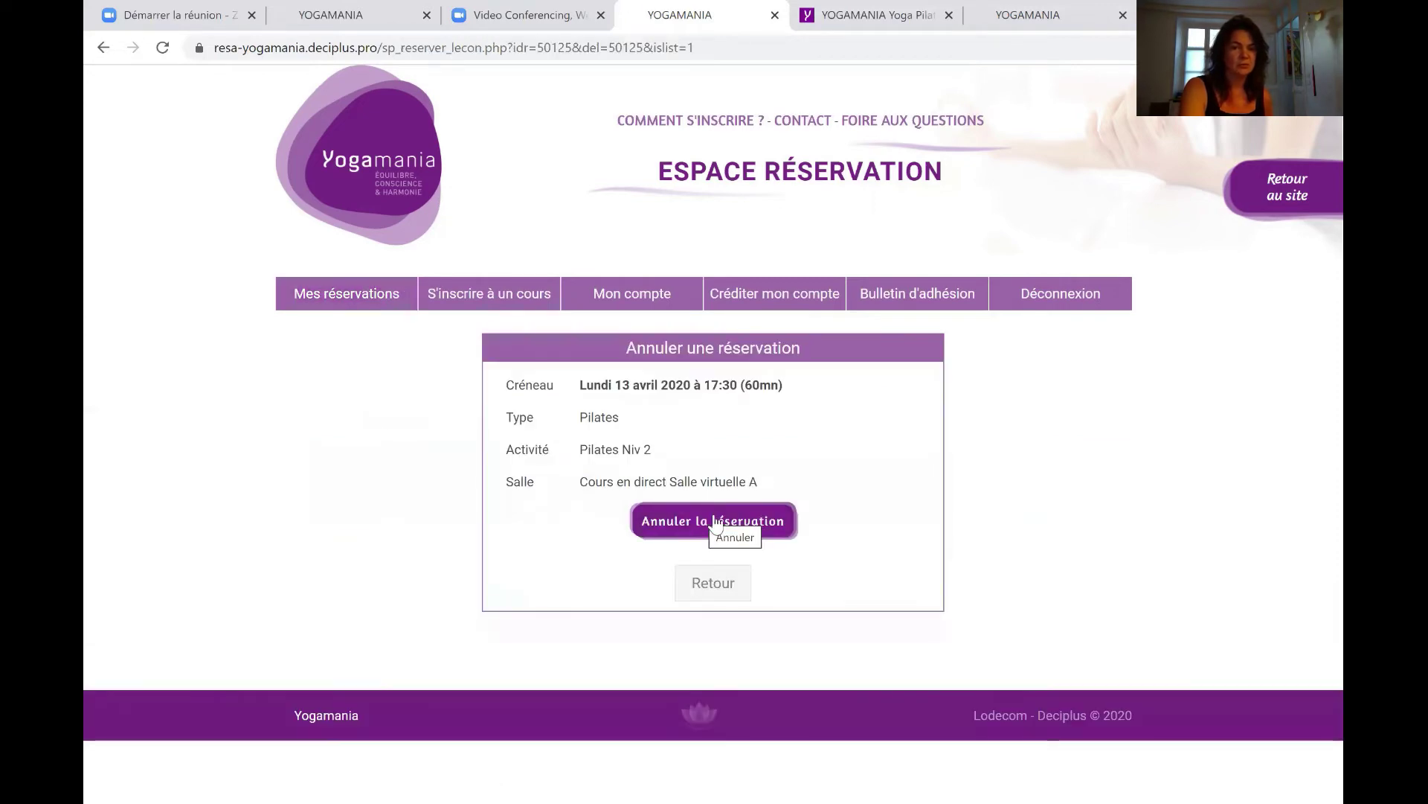
pyautogui.click(716, 523)
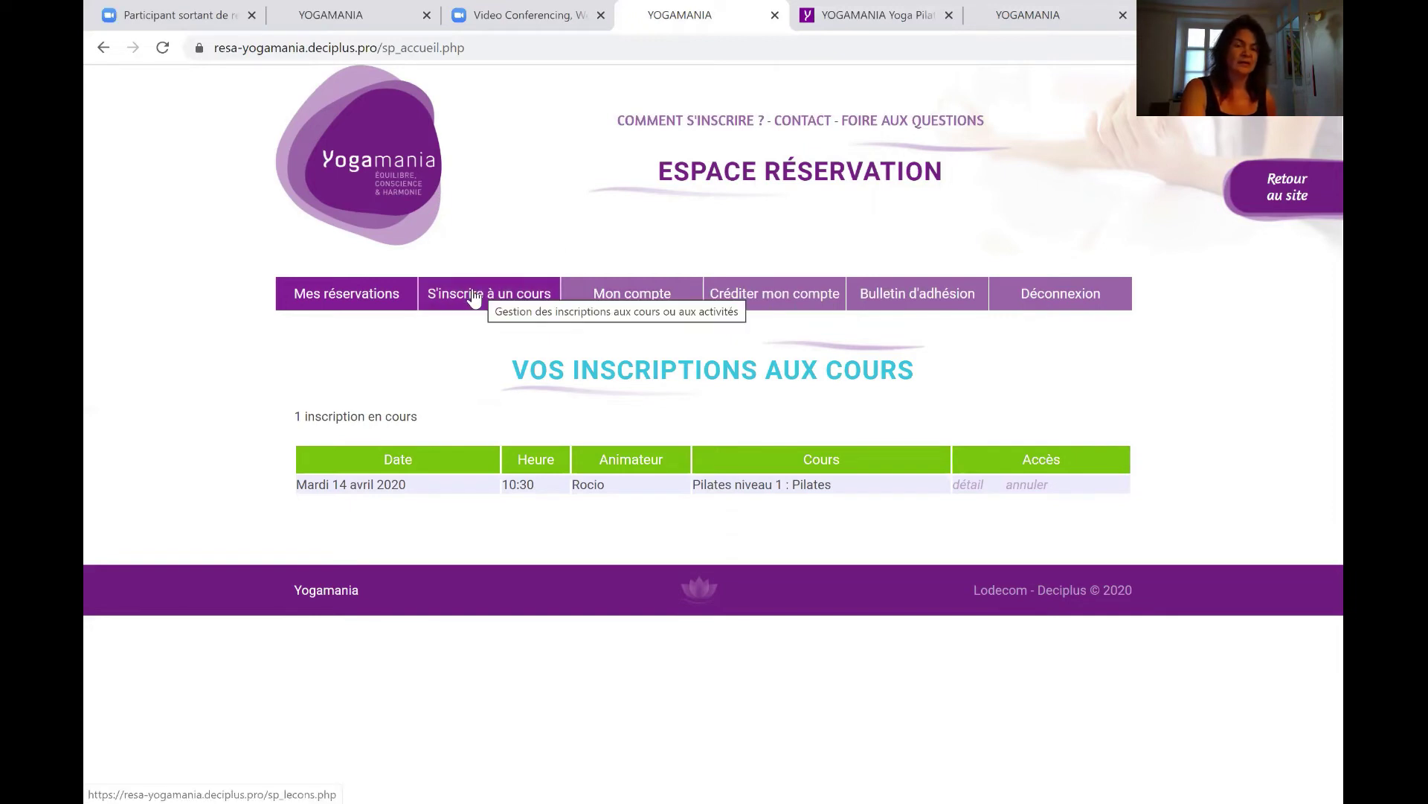
# Reopen 'S'inscrire à un cours' and set the Localité to Versailles.
pyautogui.click(474, 295)
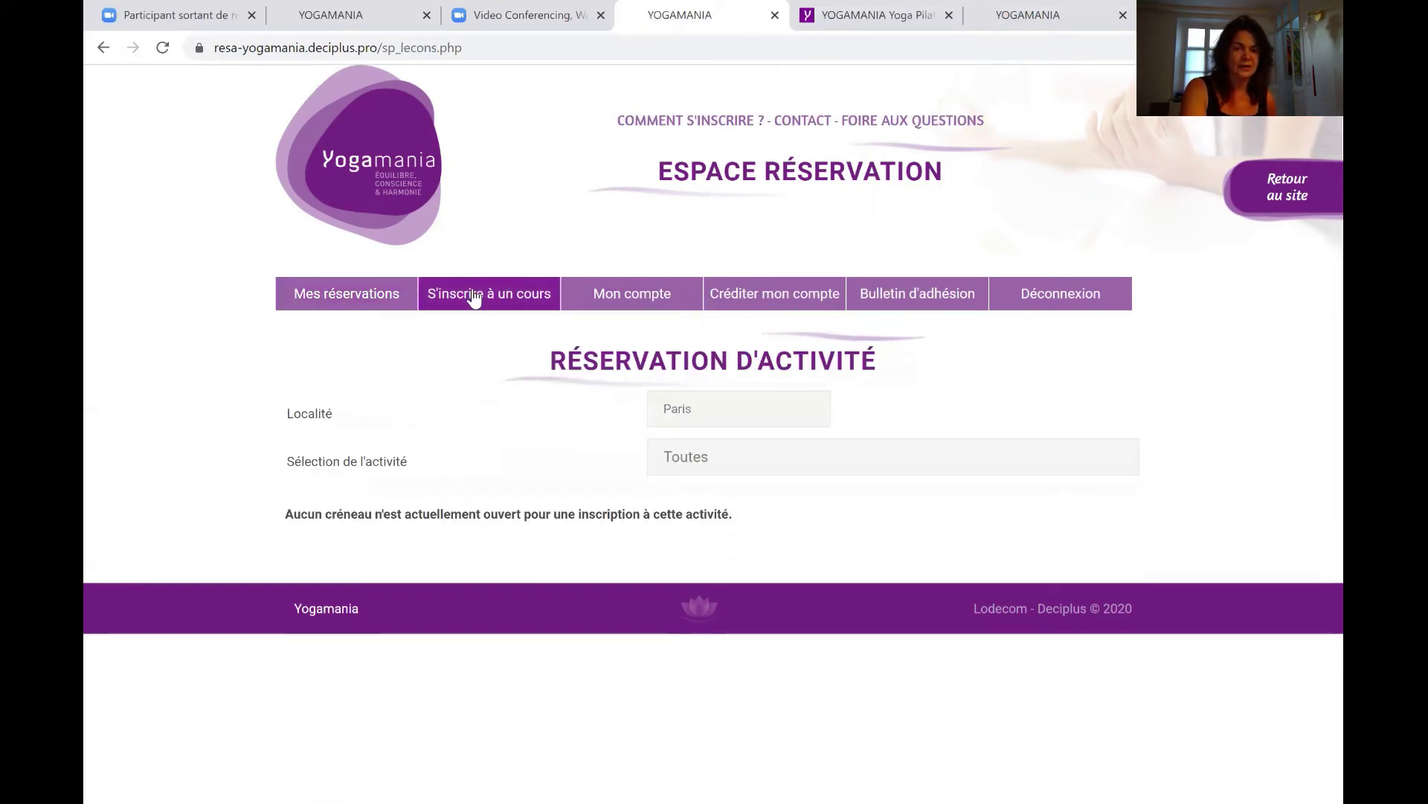
pyautogui.click(685, 402)
pyautogui.click(692, 502)
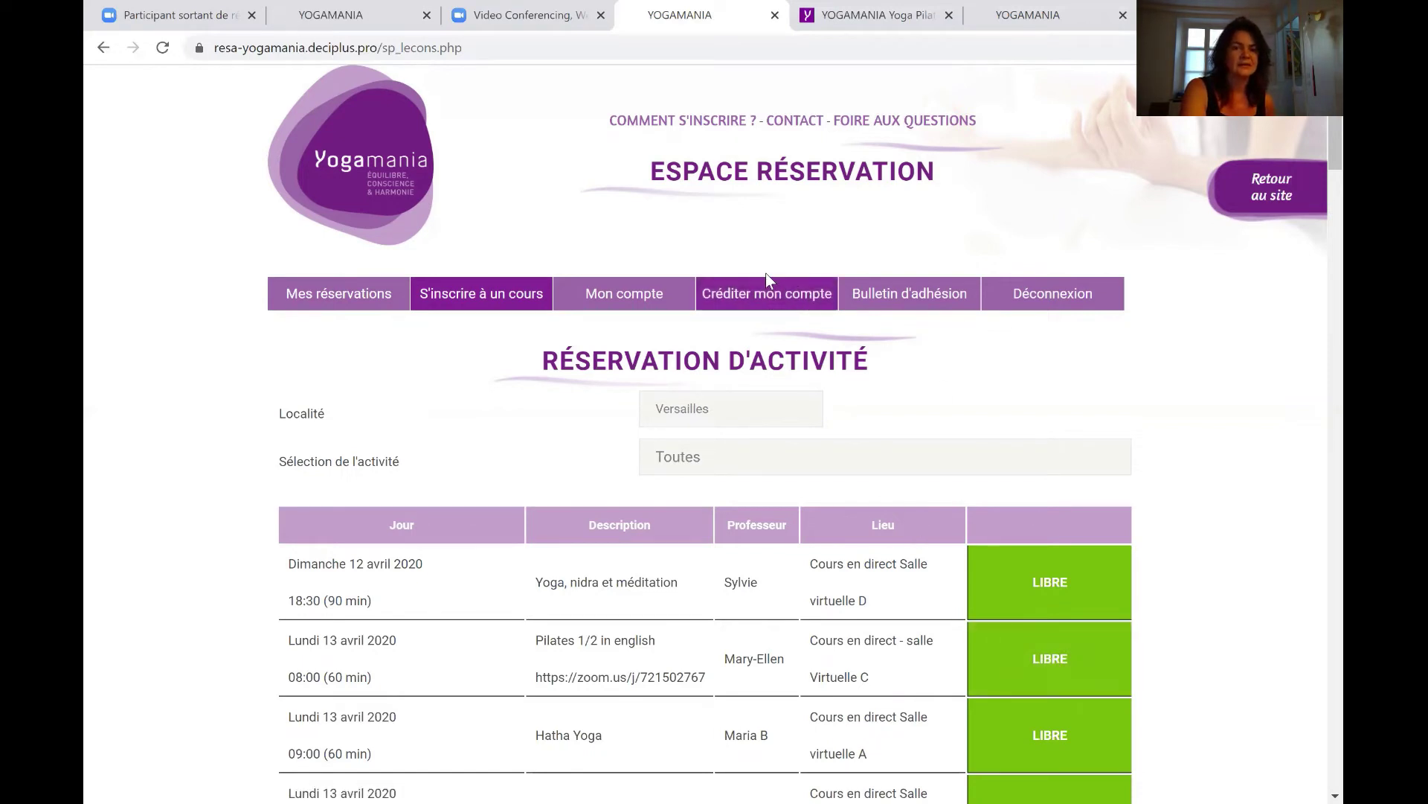
# Open 'Créditer mon compte' to see credit packs at 75, 21, 50 and 30 euros.
pyautogui.click(721, 298)
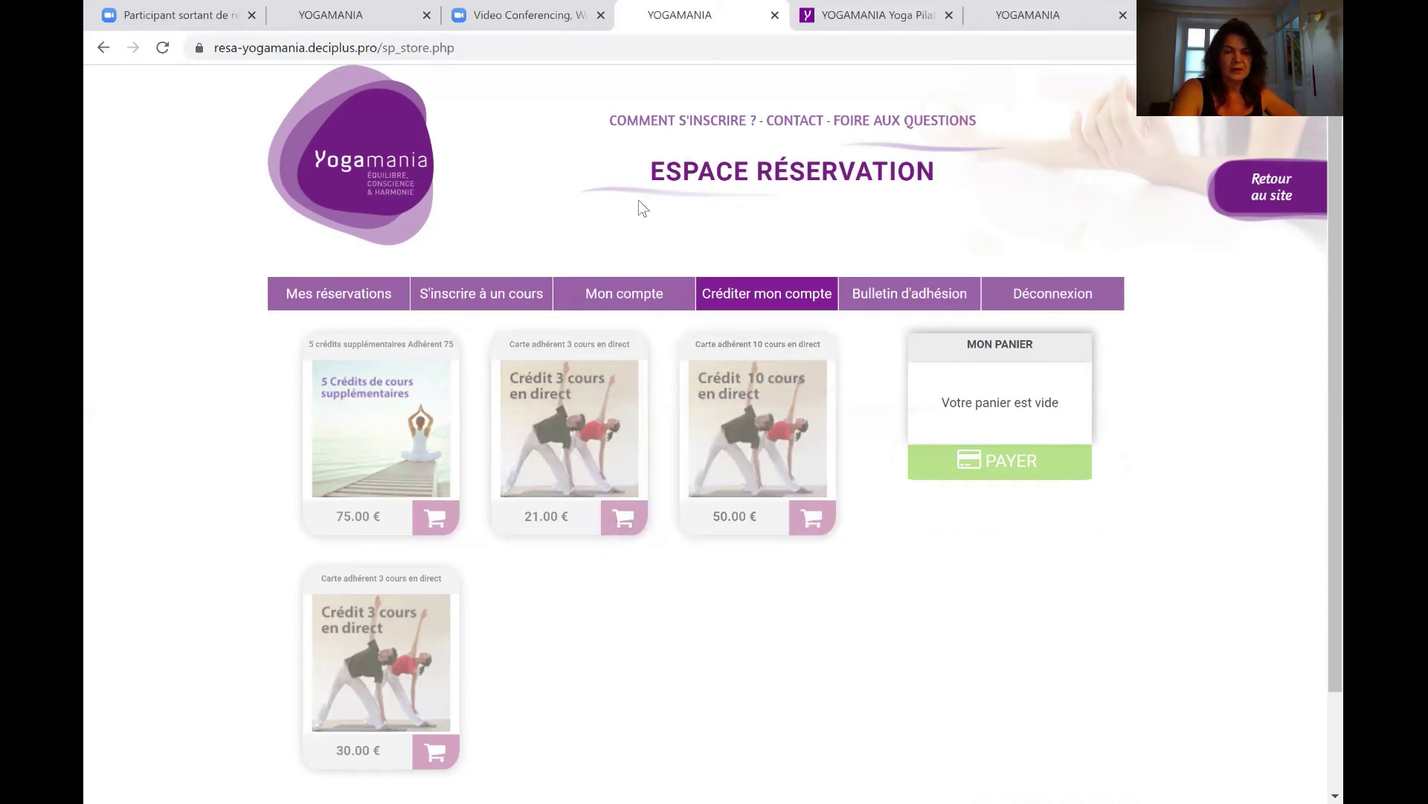
# Review prestations and factures on Mon compte, then return to Mes réservations.
pyautogui.click(623, 298)
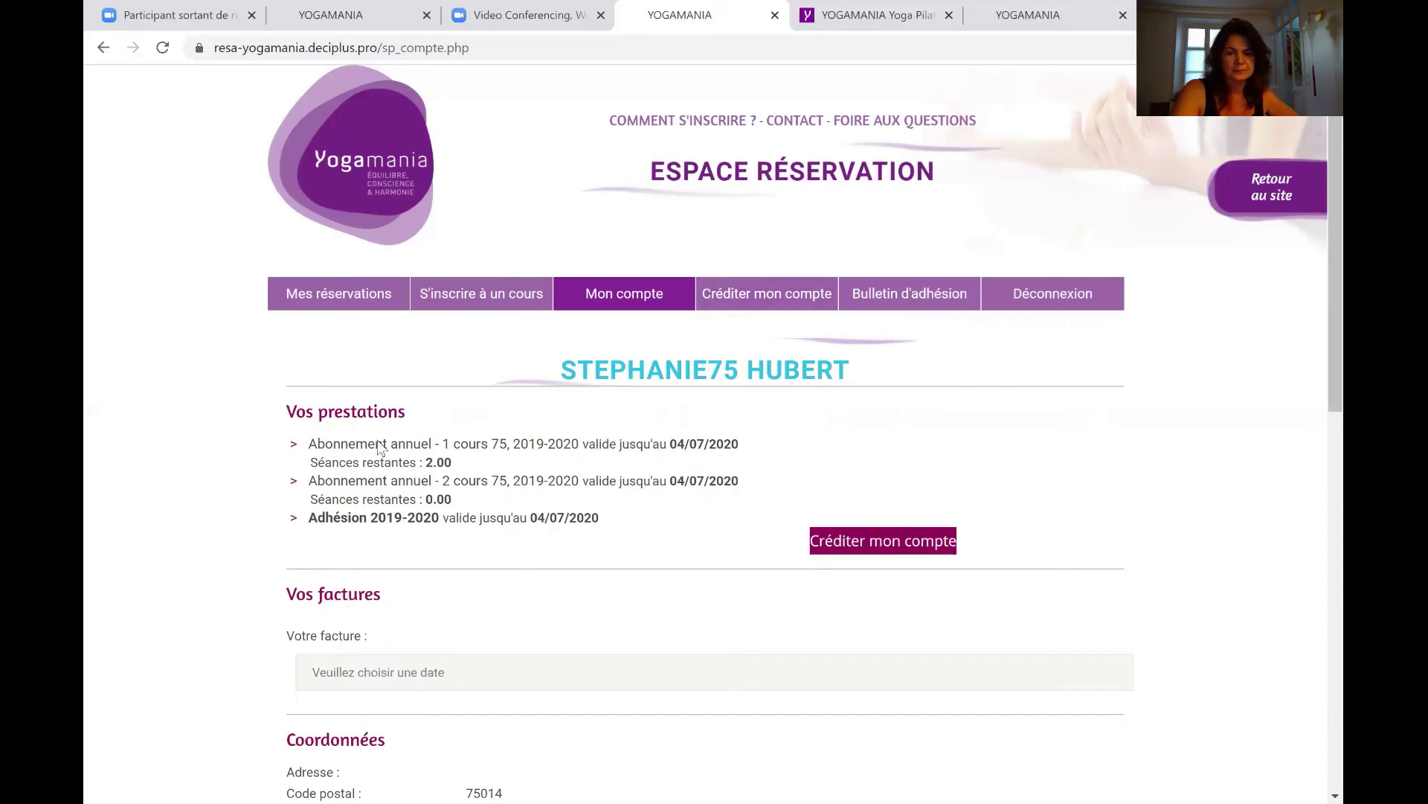
pyautogui.click(337, 295)
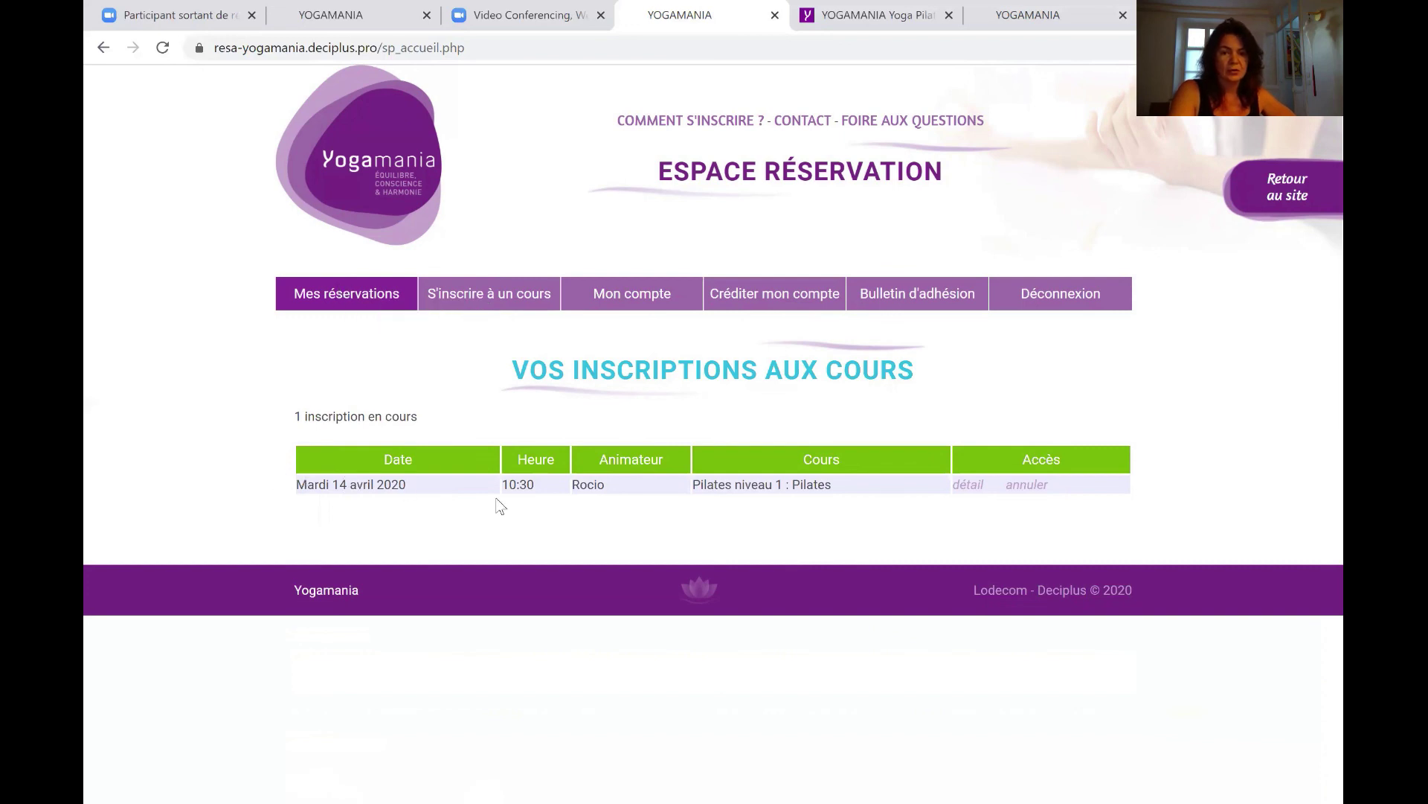
# Open the Tuesday 14 April 10:30 Pilates niveau 1 booking details, then bring up its cancellation dialog.
pyautogui.click(968, 485)
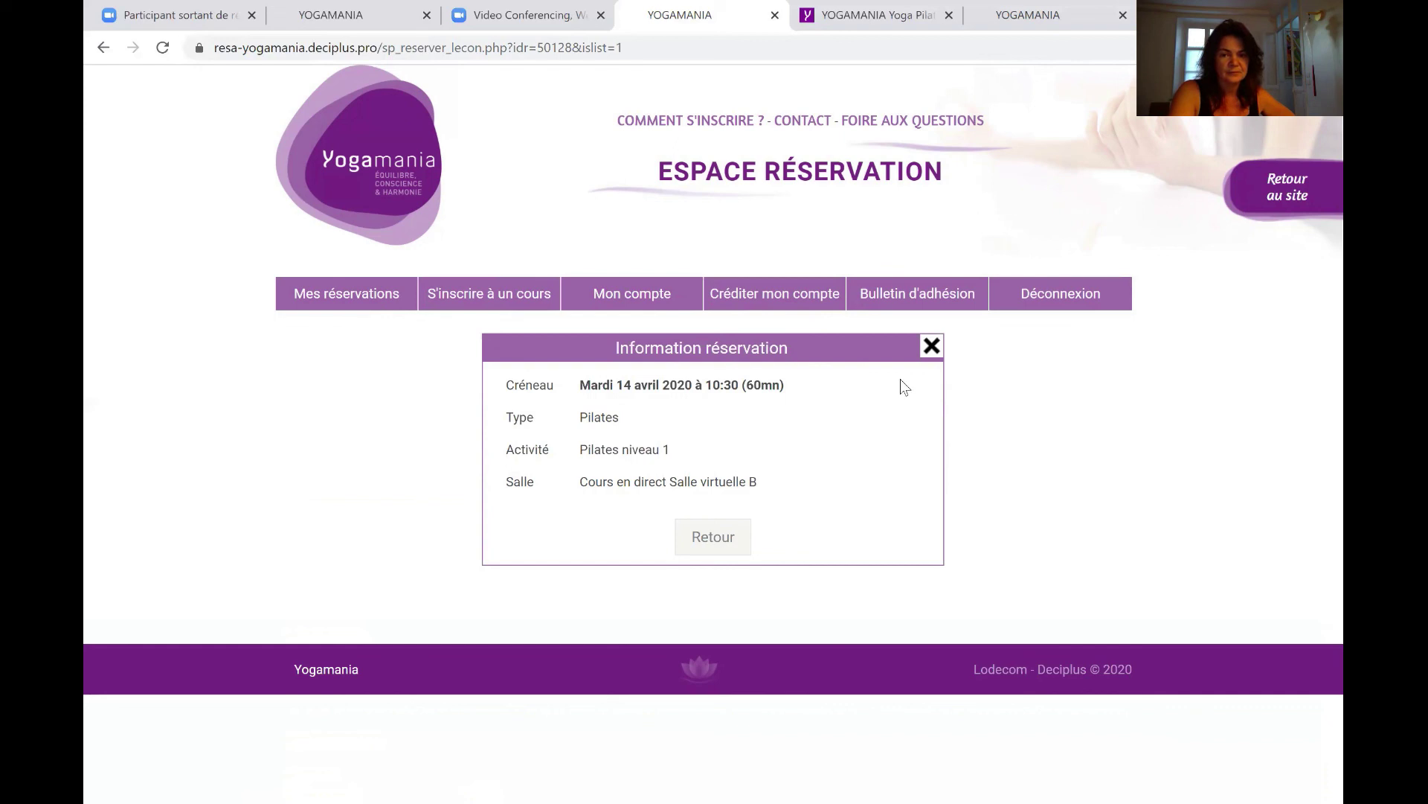
pyautogui.click(932, 347)
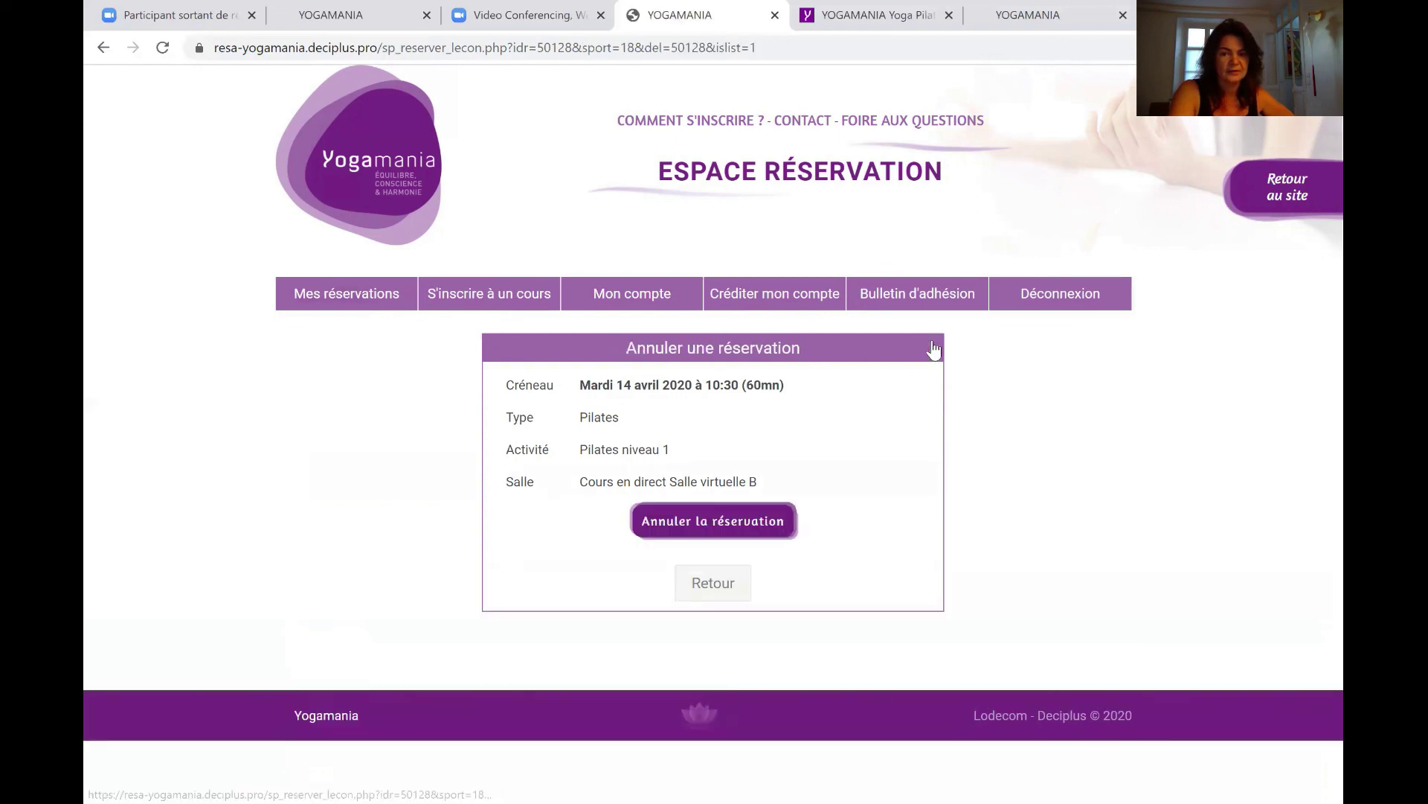